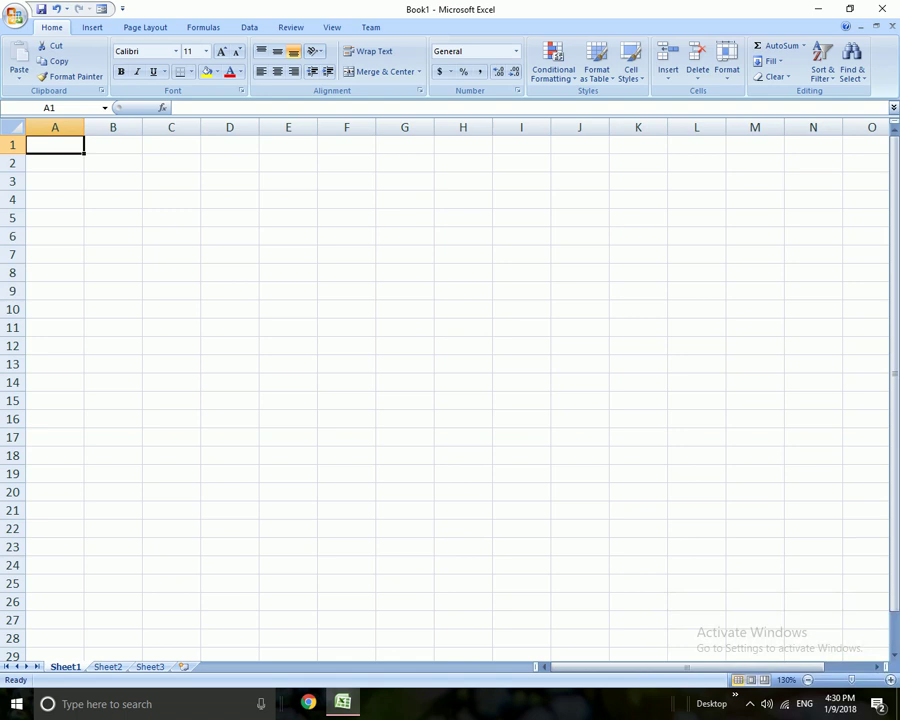
# Enter 1/9/2018 in A1, fill the daily series down to A18, and widen column A.
pyautogui.write('1/9/20')
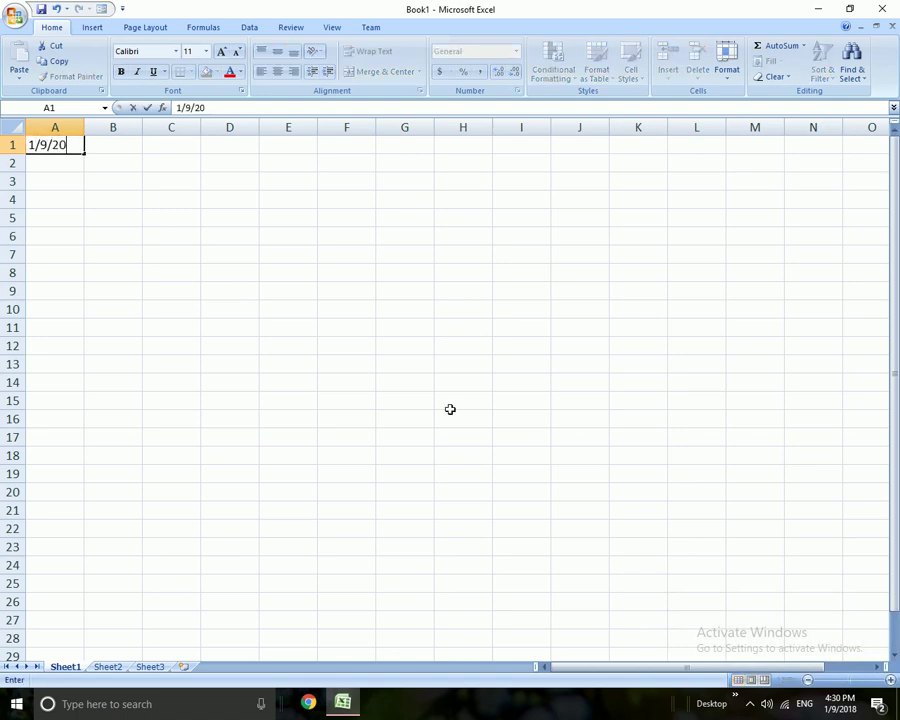
pyautogui.write('18')
pyautogui.press('Tab')
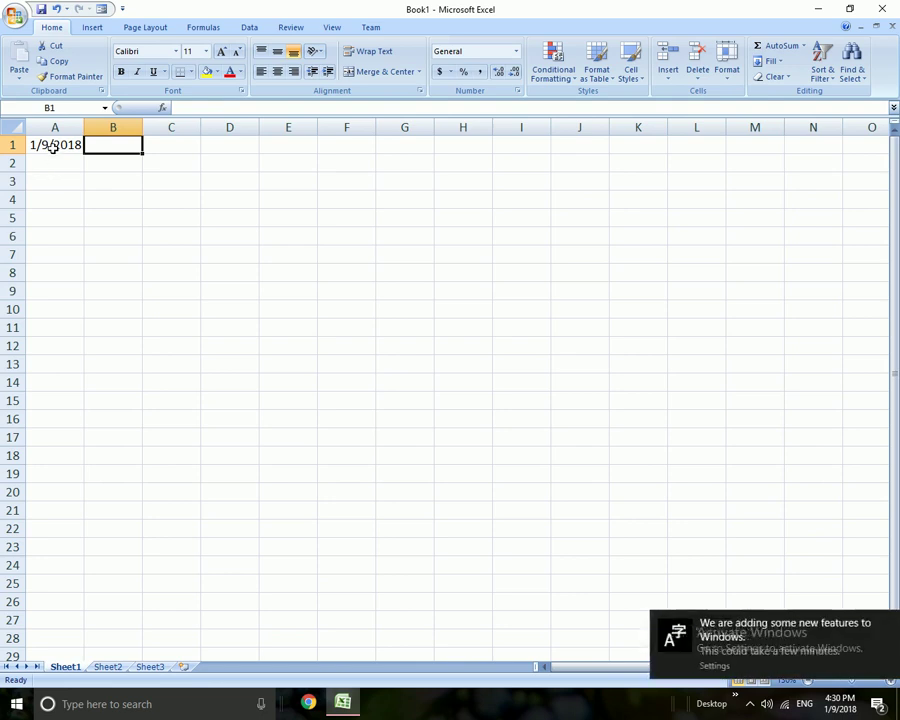
pyautogui.click(50, 145)
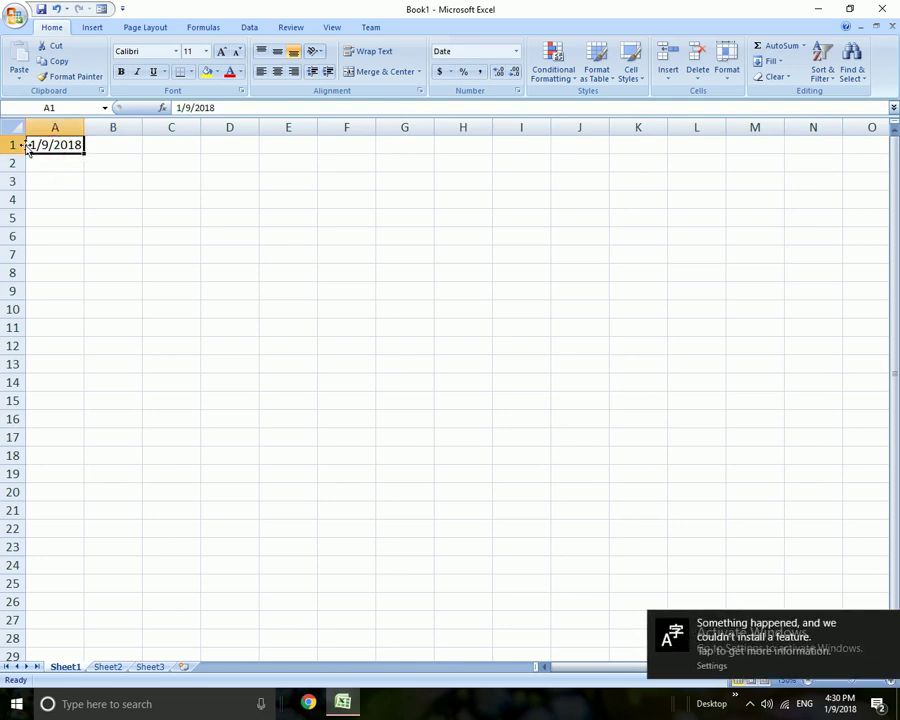
pyautogui.moveTo(85, 154); pyautogui.dragTo(90, 458)
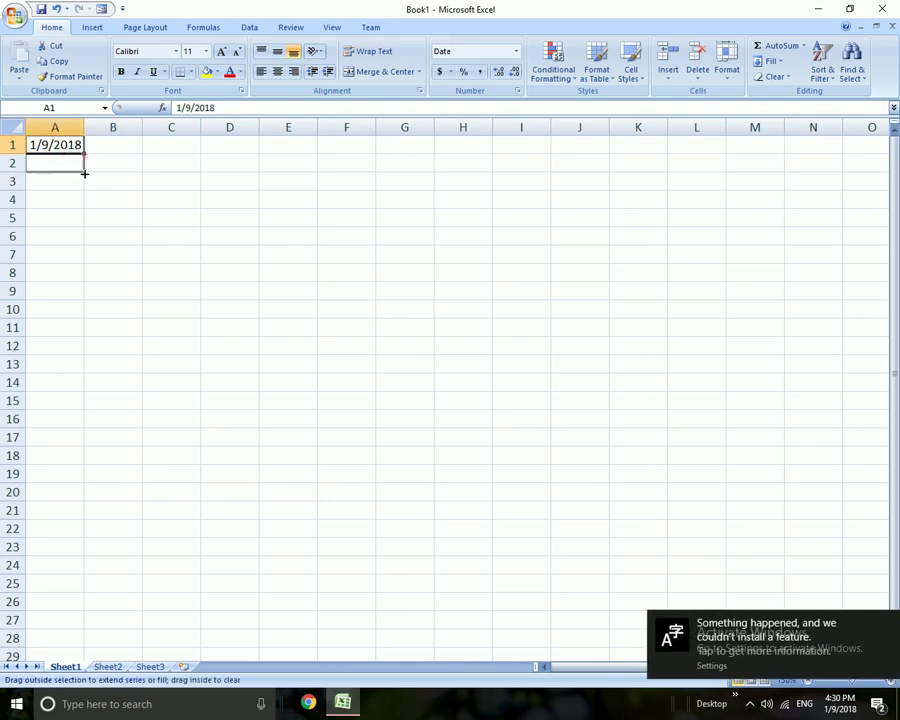
pyautogui.moveTo(85, 127); pyautogui.dragTo(99, 127)
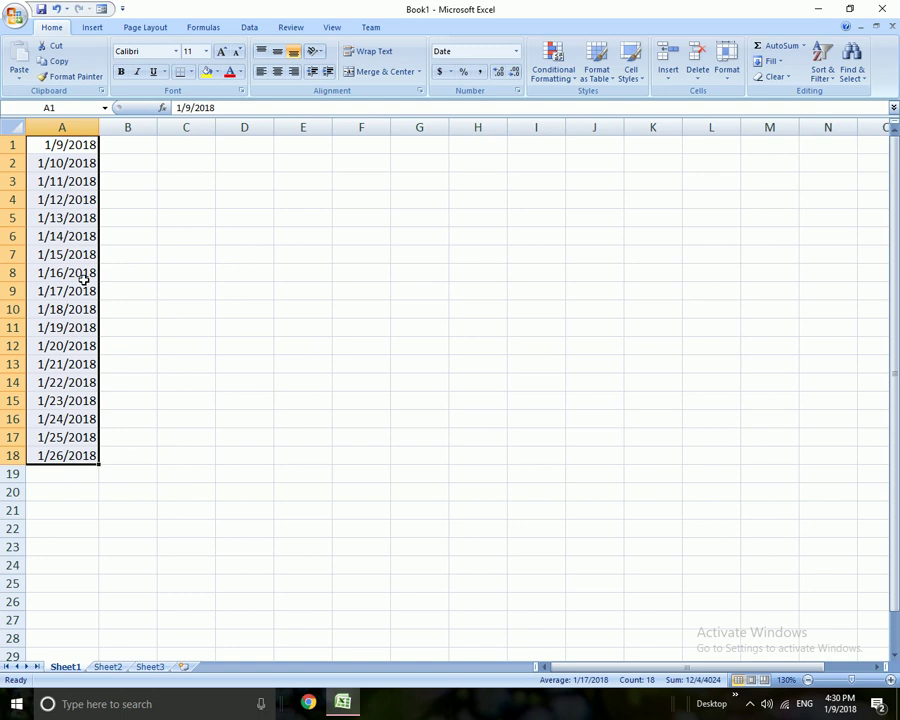
pyautogui.click(150, 291)
pyautogui.moveTo(72, 147); pyautogui.dragTo(80, 453)
pyautogui.click(134, 362)
pyautogui.moveTo(68, 147); pyautogui.dragTo(78, 455)
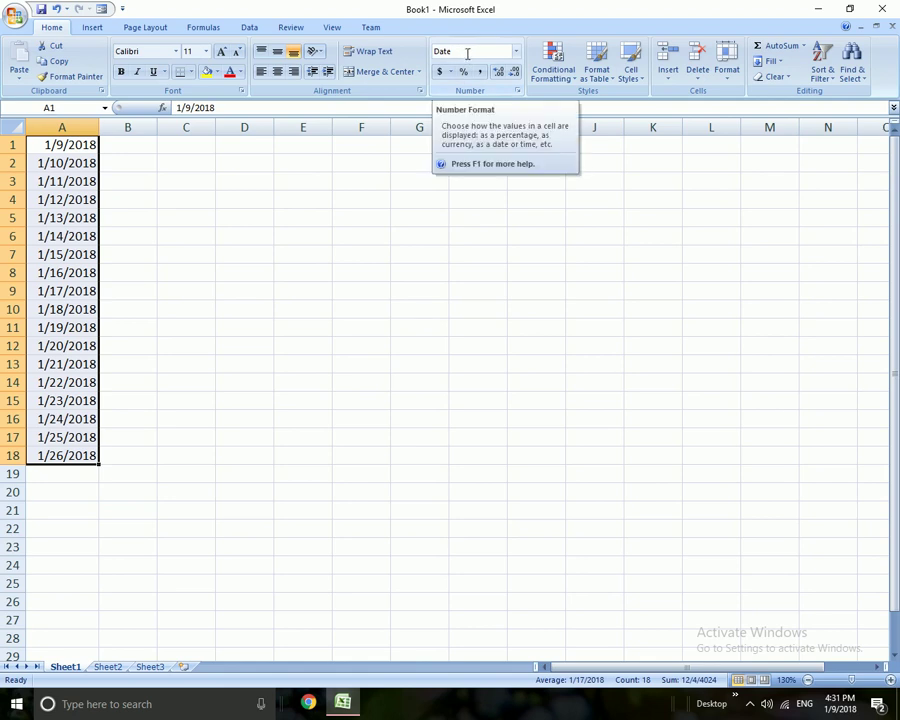
pyautogui.click(516, 52)
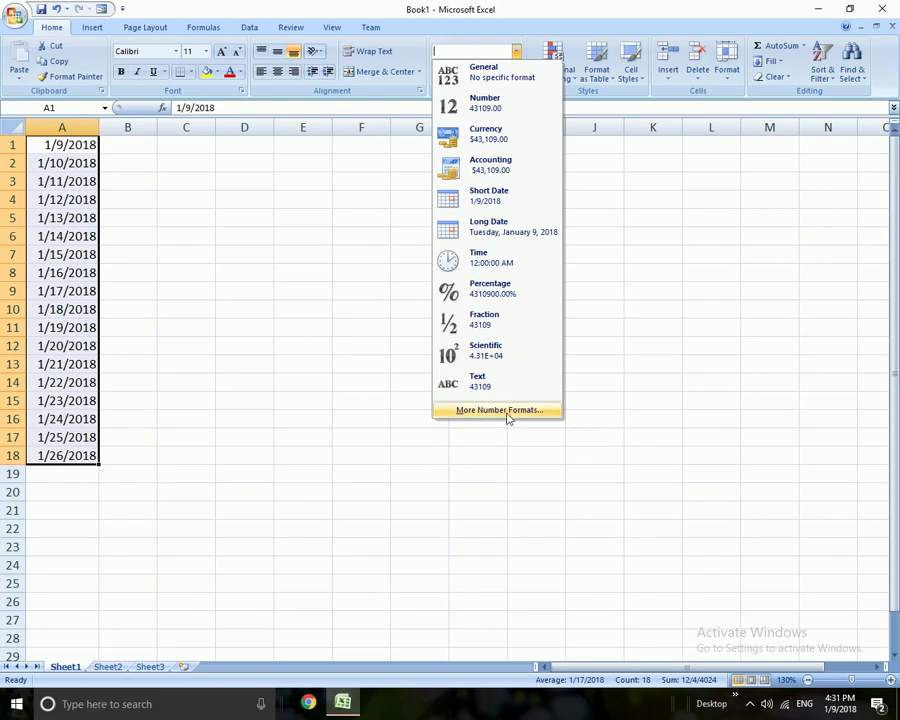
pyautogui.click(570, 28)
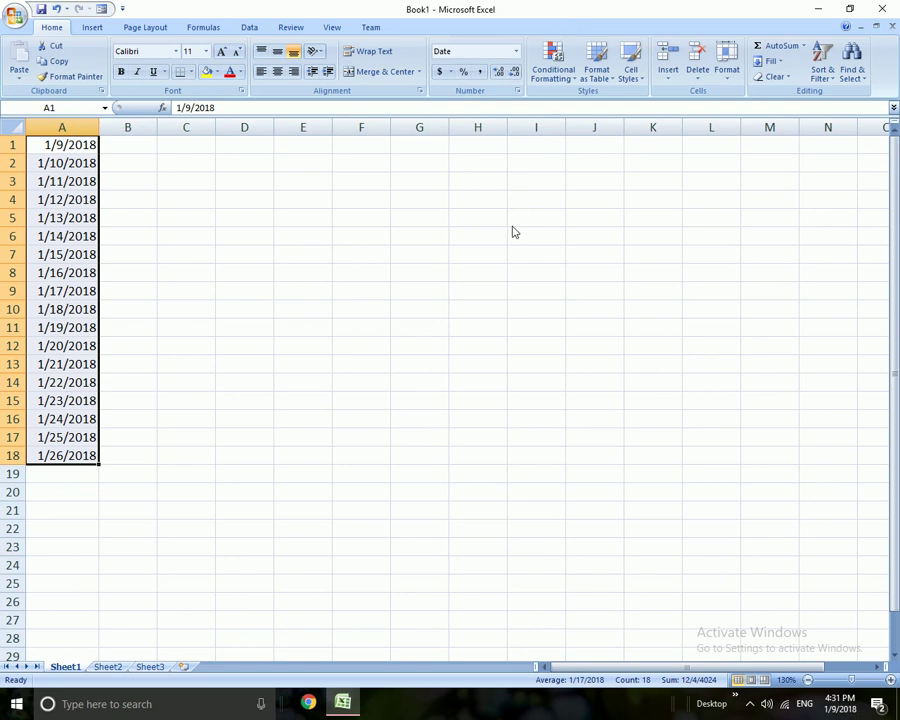
pyautogui.hotkey('ctrl', '1')
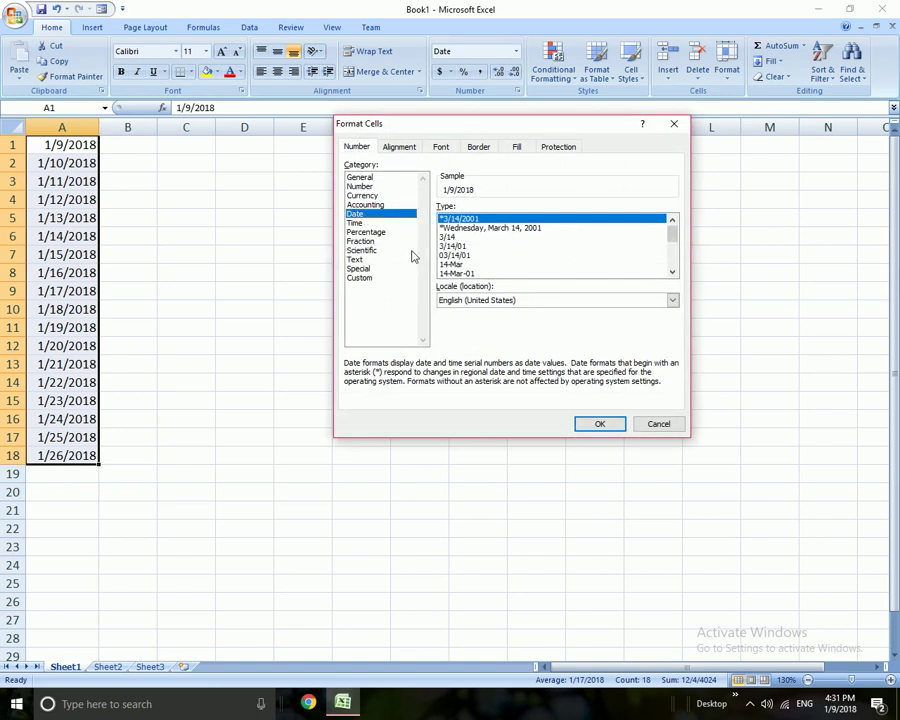
# Apply the 14-Mar-01 date type so column A shows 09-Jan-18 through 26-Jan-18.
pyautogui.moveTo(672, 233)
pyautogui.mouseDown()
pyautogui.moveTo(673, 262)
pyautogui.moveTo(672, 238)
pyautogui.mouseUp()
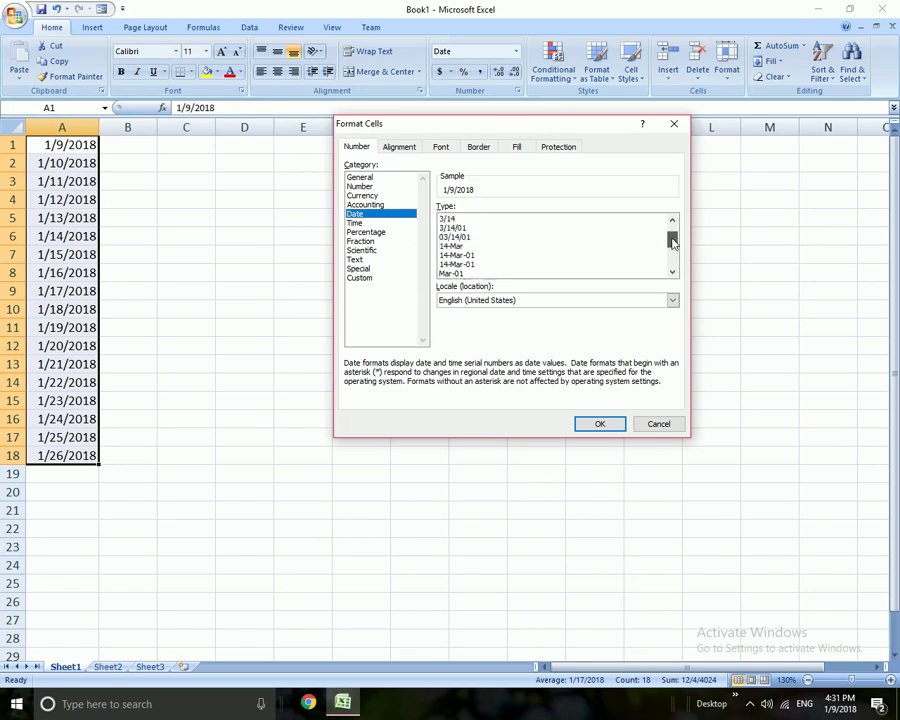
pyautogui.click(476, 265)
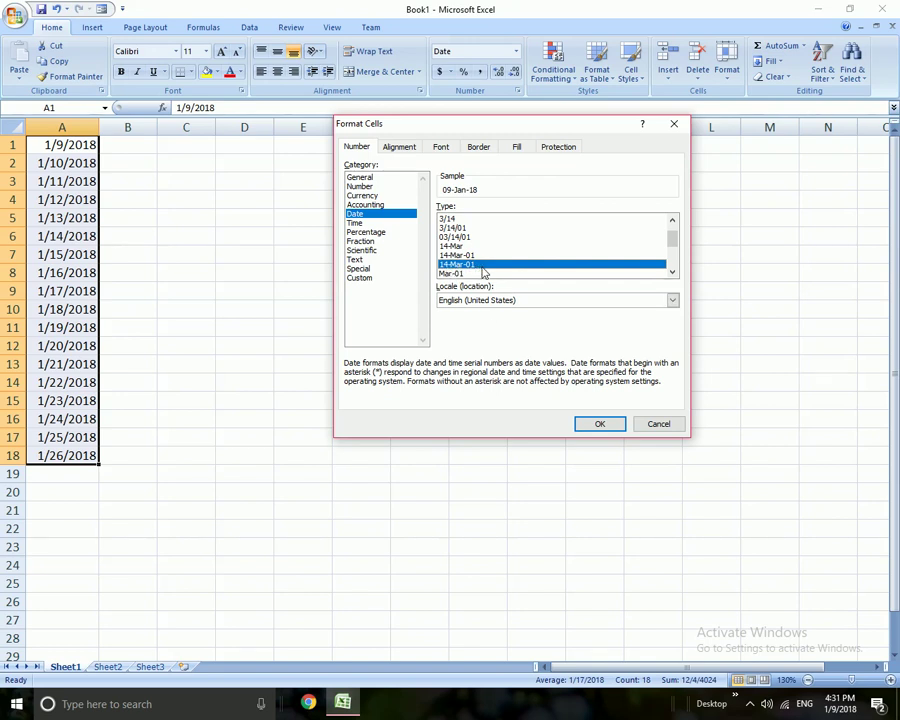
pyautogui.click(597, 424)
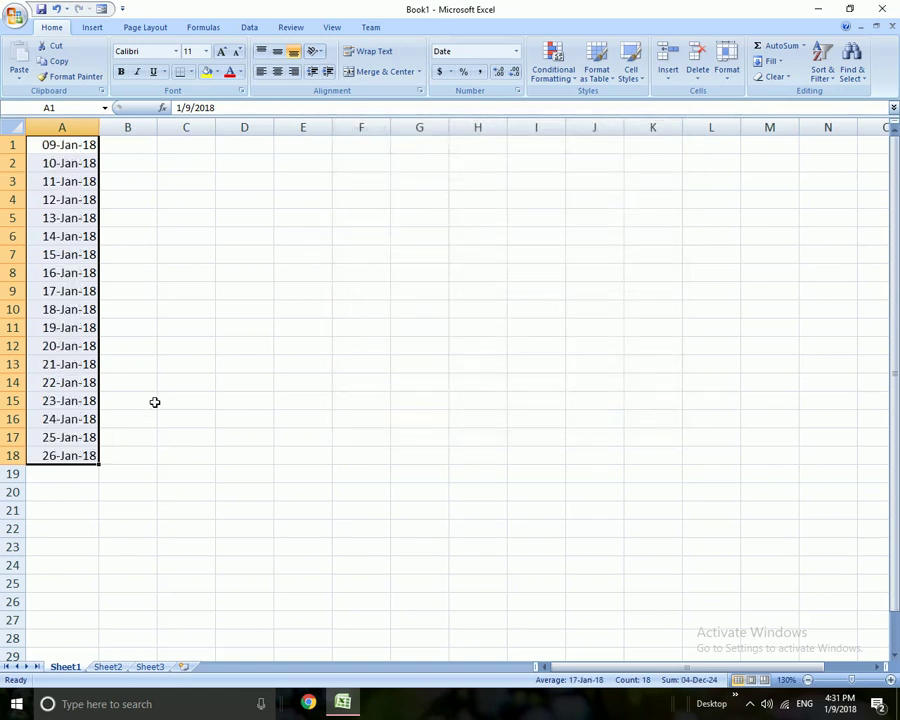
pyautogui.hotkey('ctrl', '1')
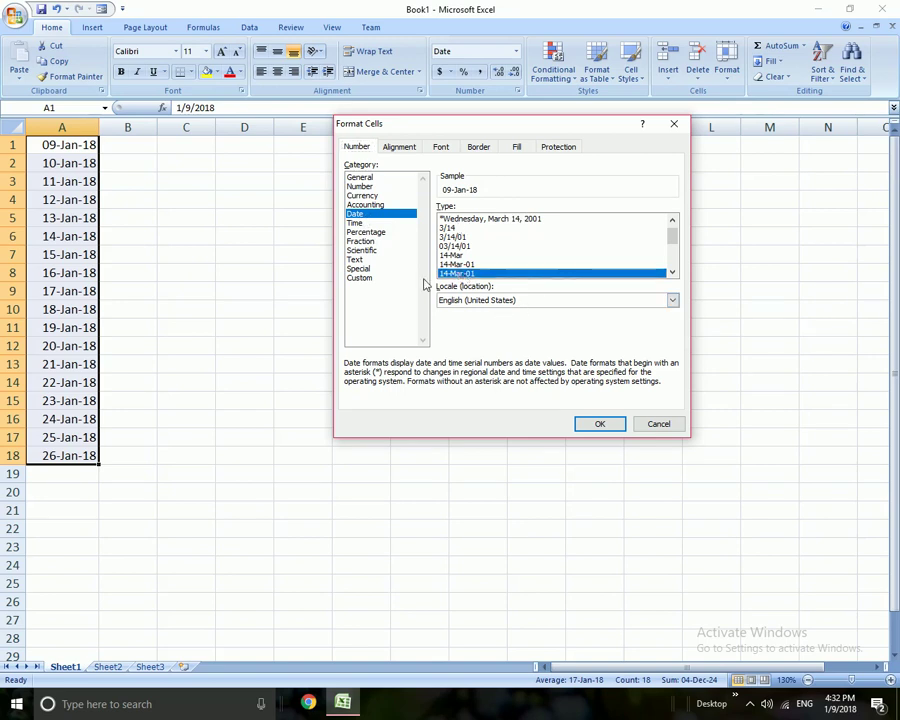
# Change the custom code to d-mmm-yy so A1 reads 9-Jan-18 without a leading zero.
pyautogui.click(364, 279)
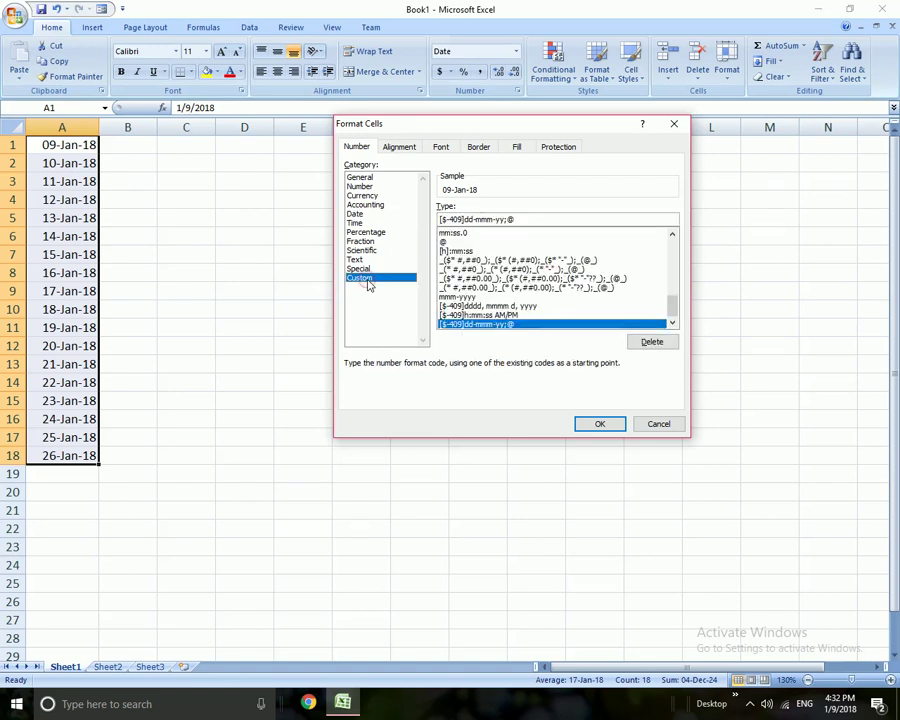
pyautogui.click(467, 219)
pyautogui.click(469, 220)
pyautogui.press('BackSpace')
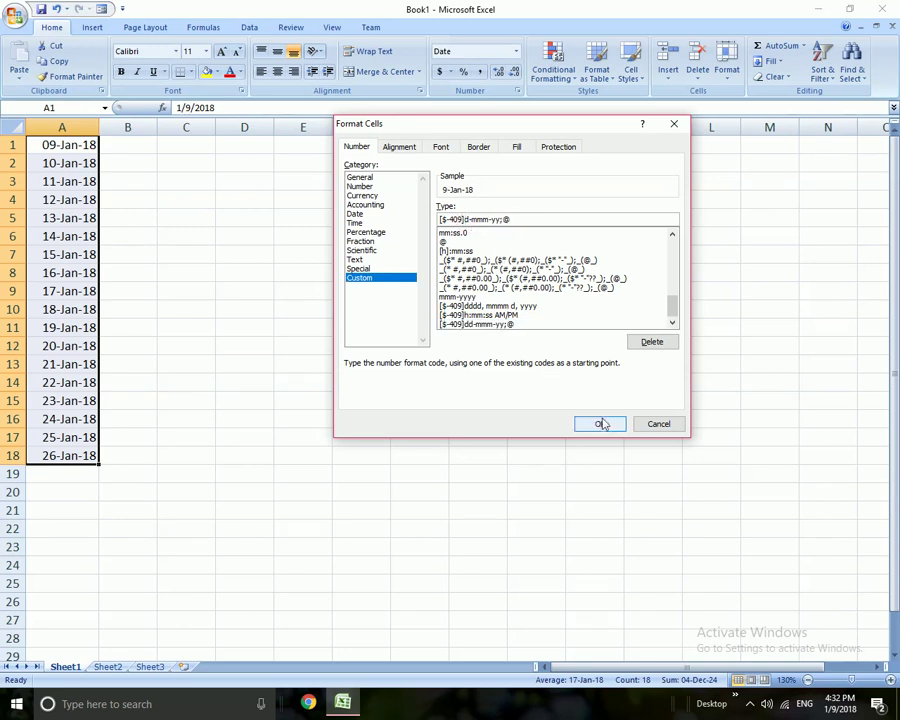
pyautogui.click(601, 424)
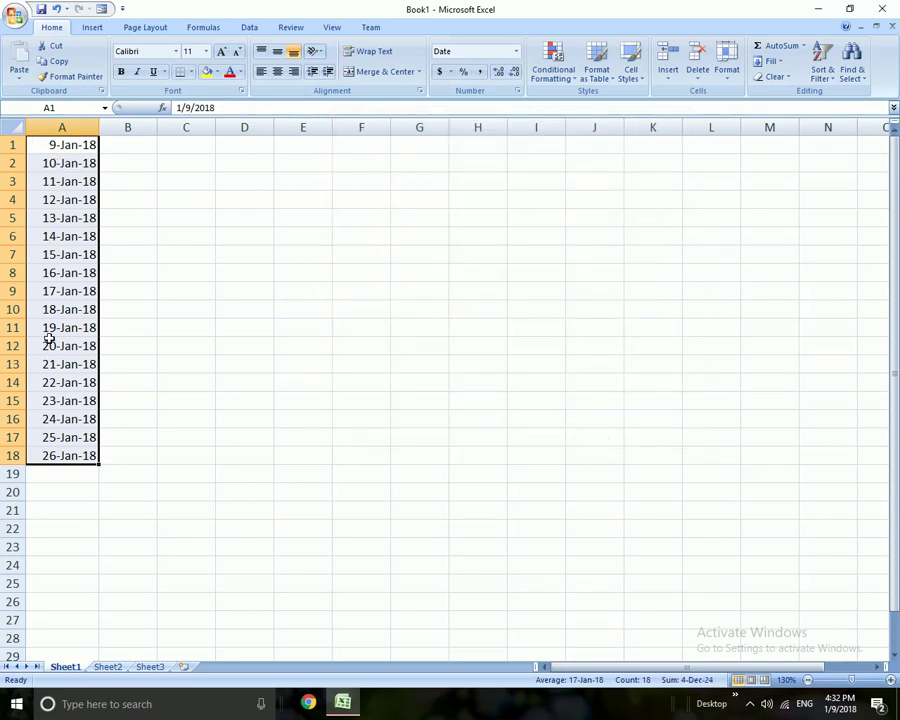
pyautogui.hotkey('ctrl', '1')
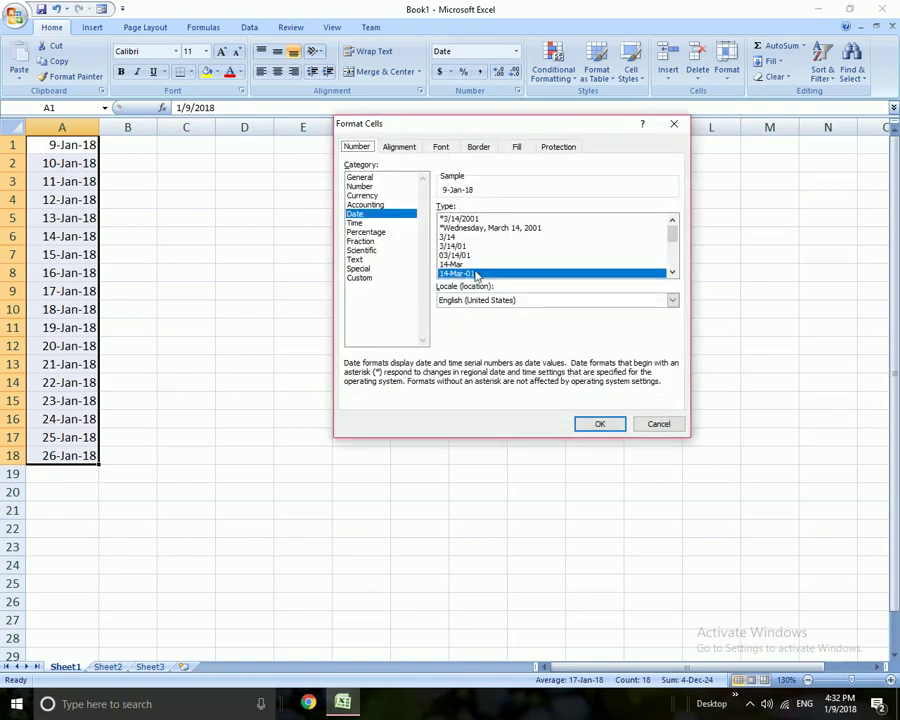
# Restore the custom code to dd-mmm-yy for two-digit days.
pyautogui.click(381, 279)
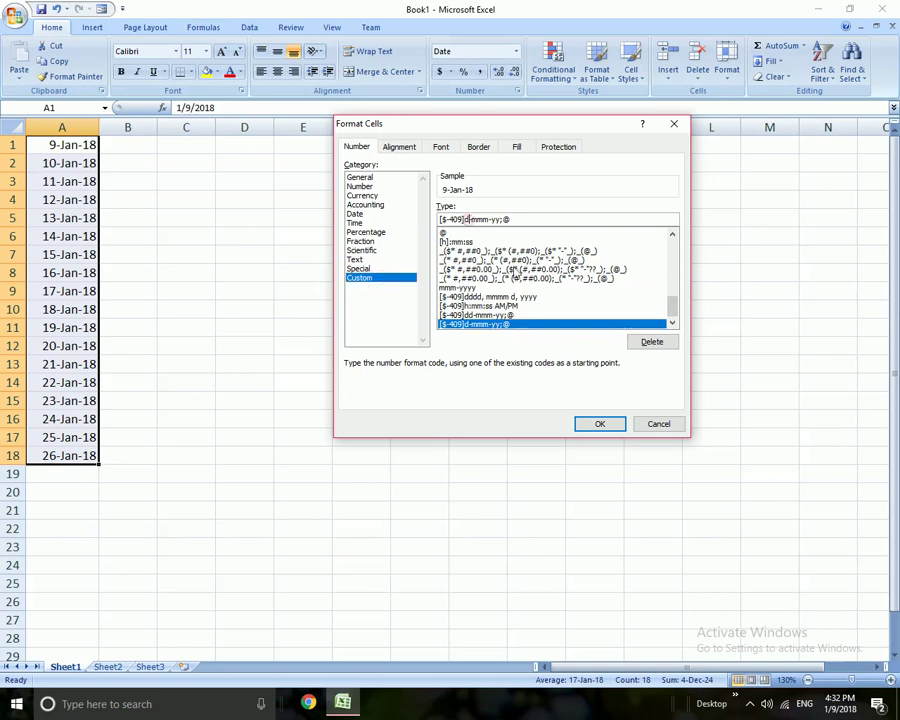
pyautogui.write('d')
pyautogui.click(587, 424)
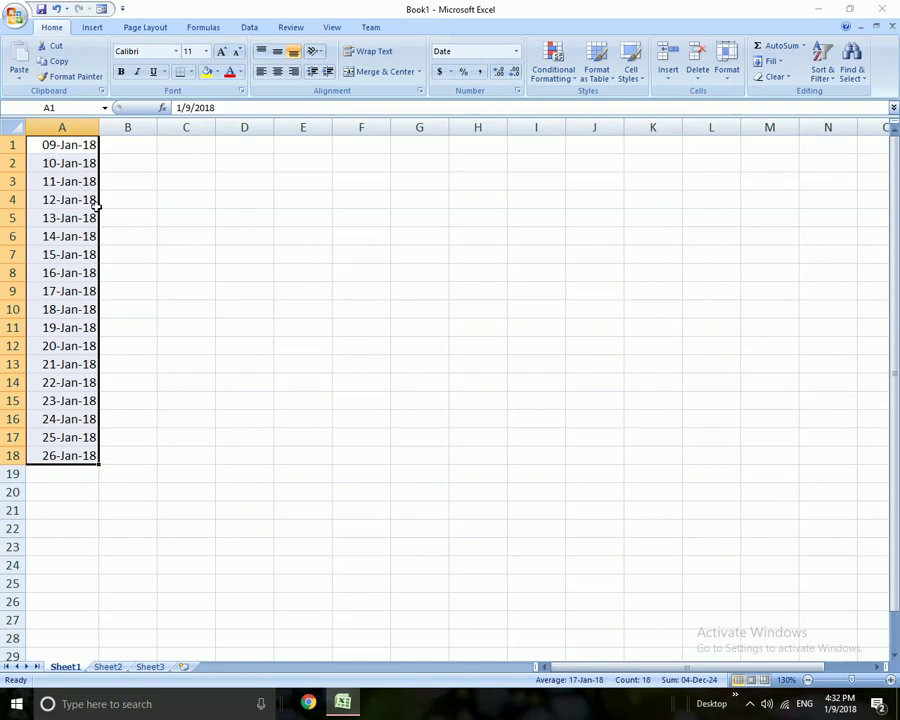
# Change the custom code to ddd-mmm-yy so dates show weekday abbreviations like Tue-Jan-18.
pyautogui.hotkey('ctrl', '1')
pyautogui.click(362, 278)
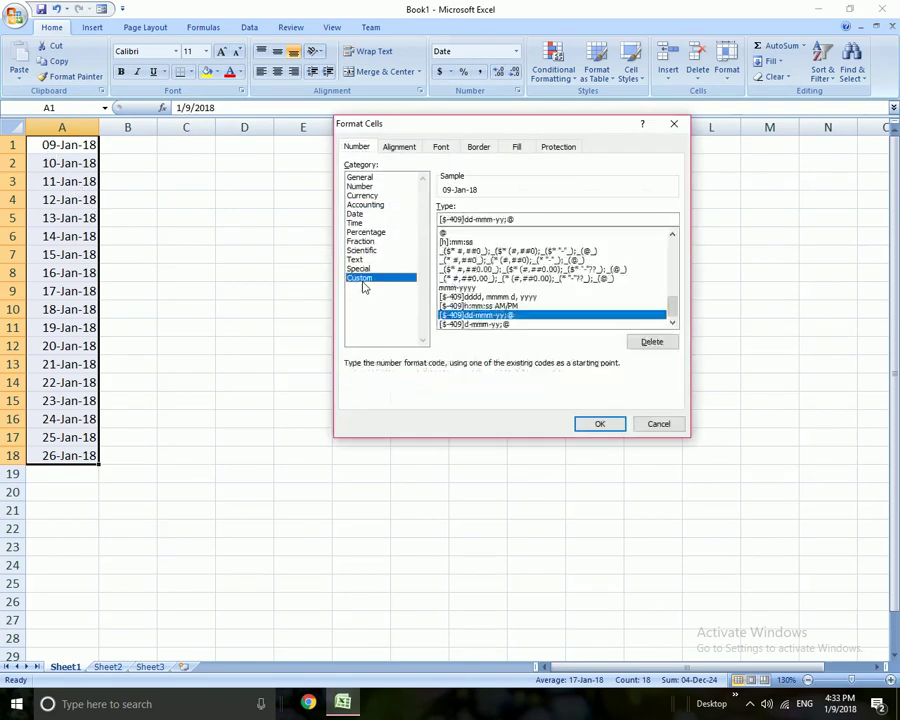
pyautogui.click(469, 218)
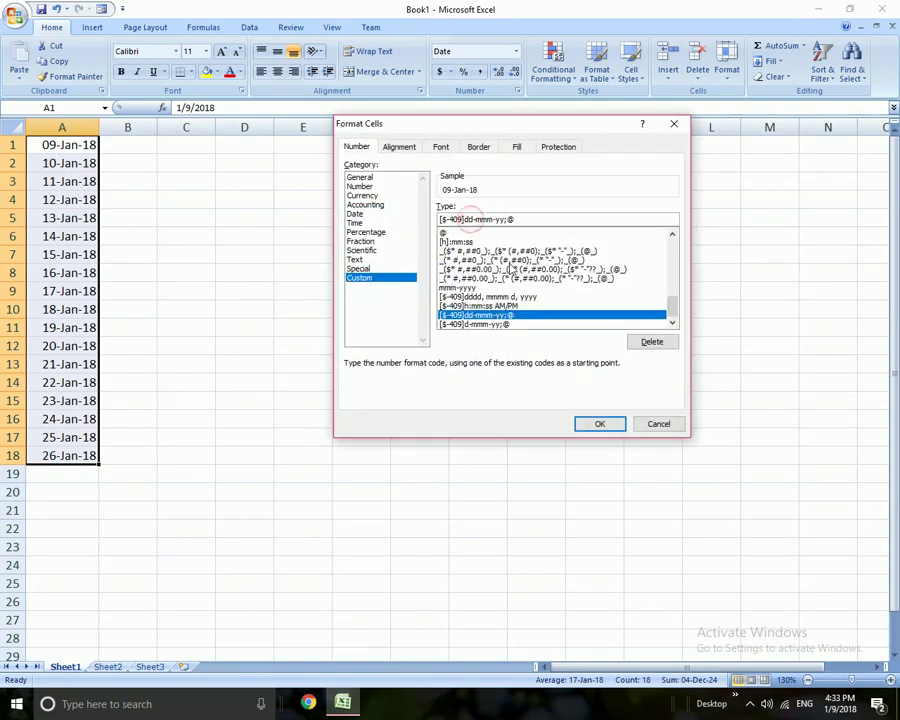
pyautogui.write('d')
pyautogui.click(598, 425)
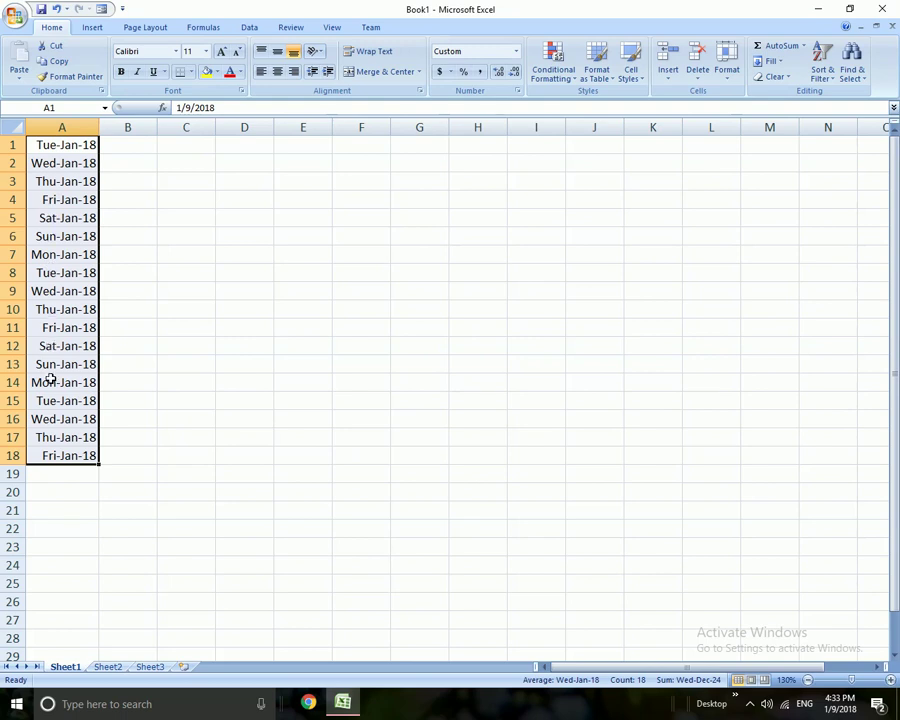
# Change the code to dddd-mmm-yy and autofit column A to show full weekday names.
pyautogui.hotkey('ctrl', '1')
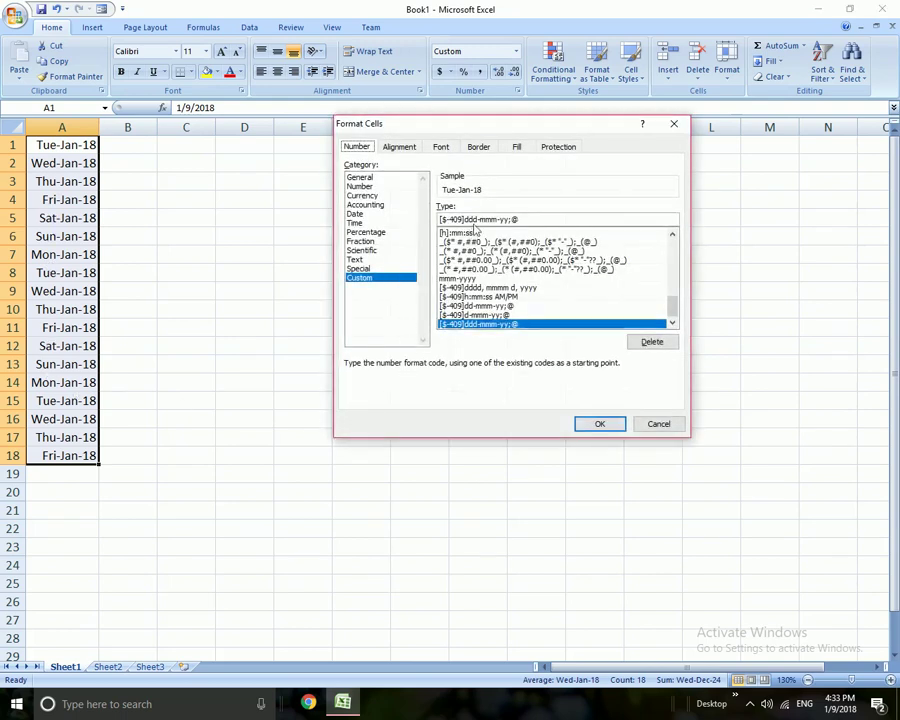
pyautogui.click(477, 219)
pyautogui.write('d')
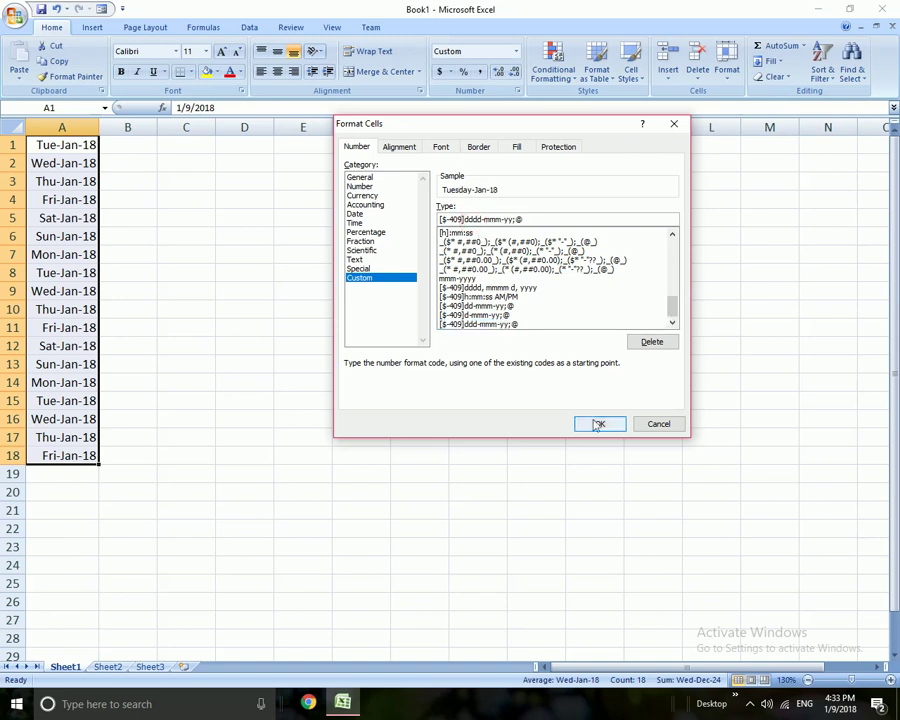
pyautogui.click(600, 424)
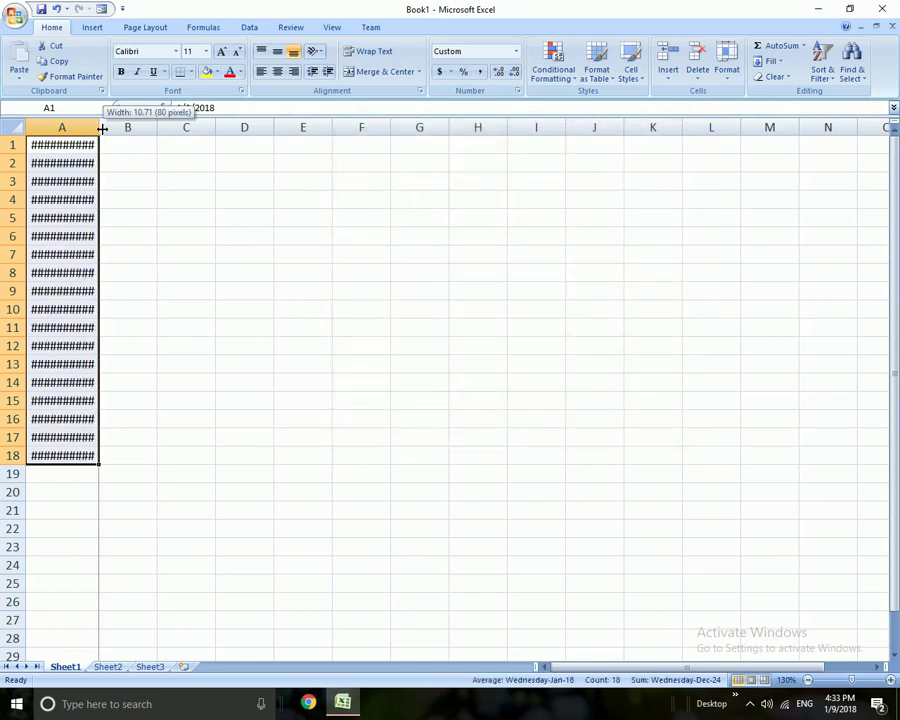
pyautogui.doubleClick(99, 127)
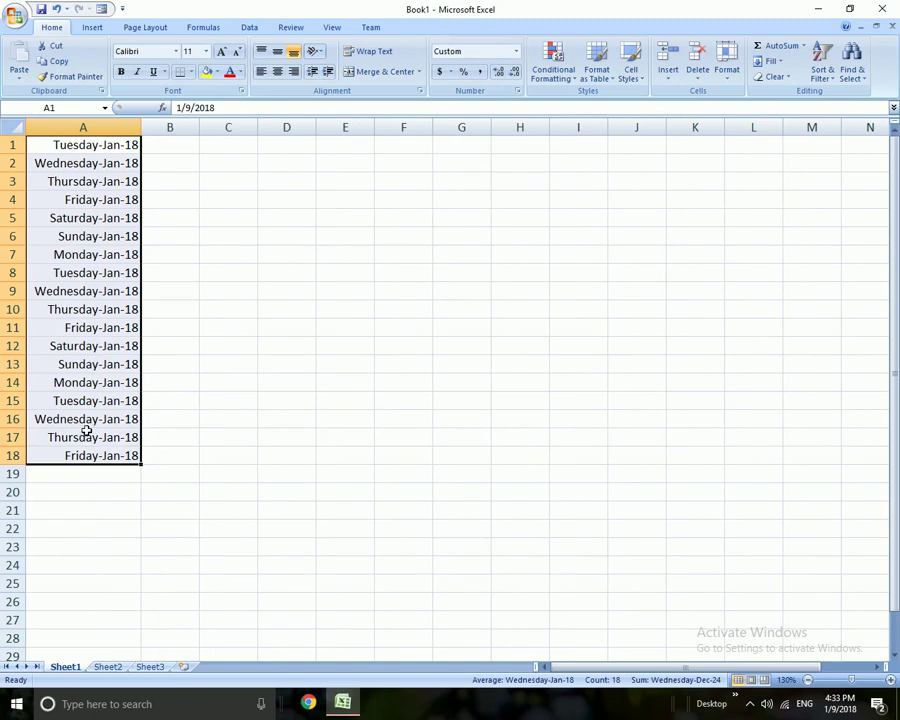
# Start trimming the dddd weekday code back toward a two-digit day.
pyautogui.hotkey('ctrl', '1')
pyautogui.click(478, 217)
pyautogui.press('BackSpace')
pyautogui.press('BackSpace')
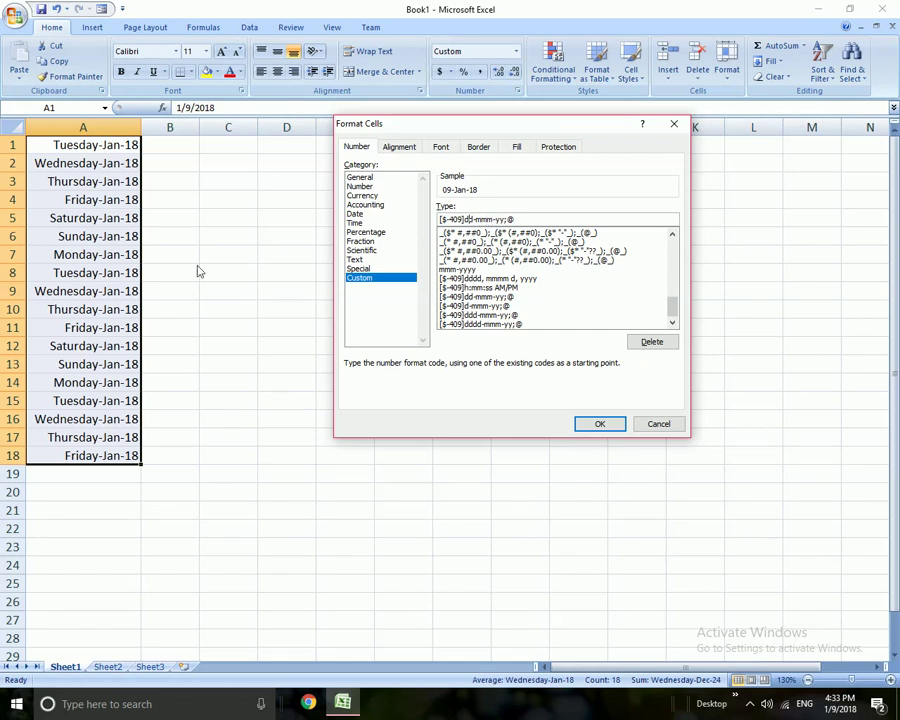
# Remove one m so the code reads dd-mm-yy, showing dates like 09-01-18.
pyautogui.click(482, 219)
pyautogui.press('BackSpace')
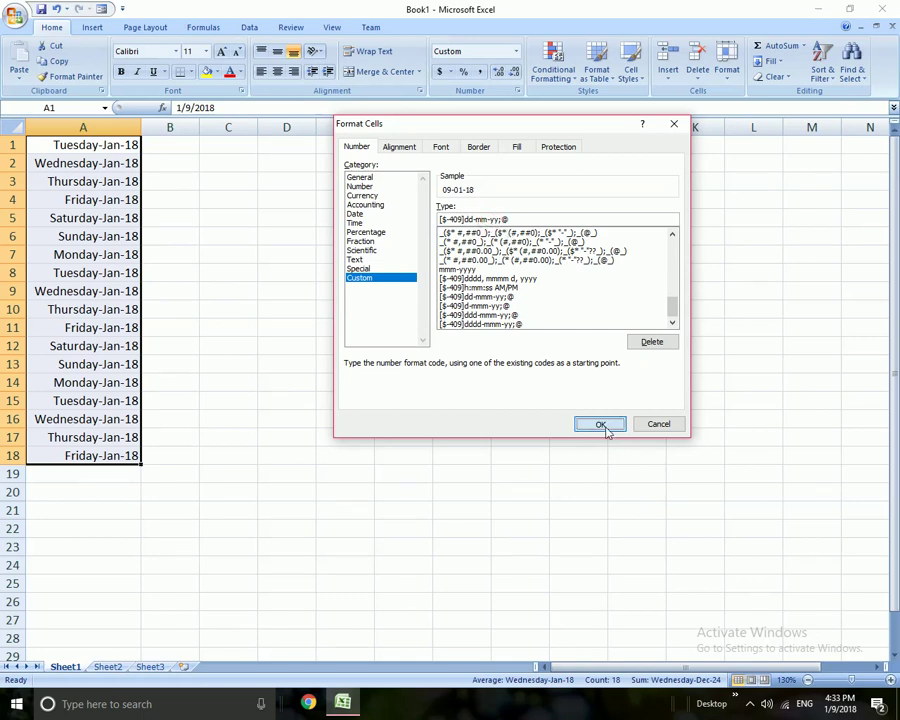
pyautogui.click(601, 424)
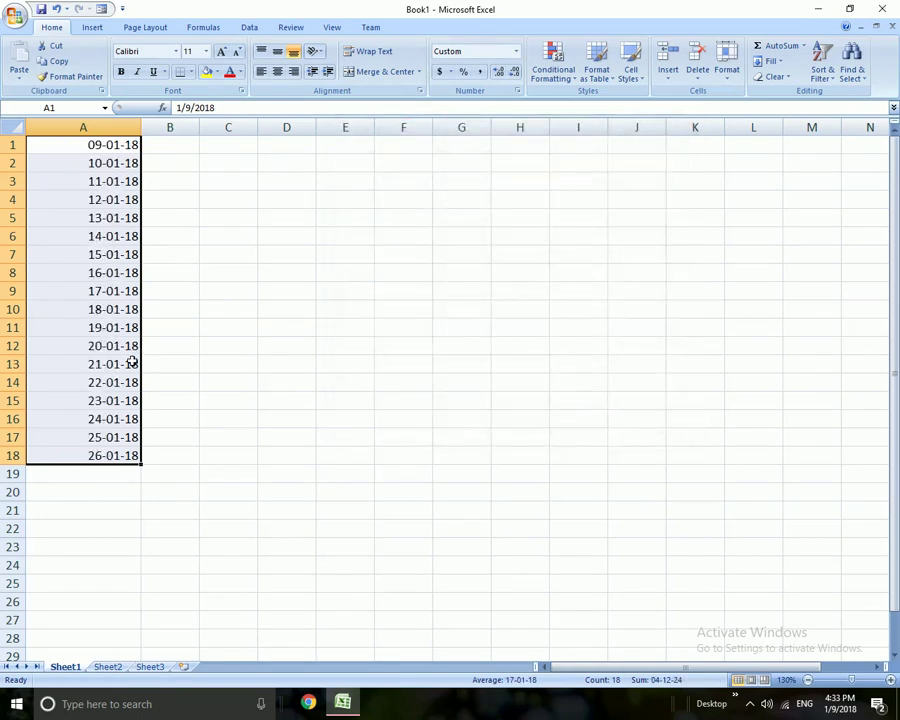
pyautogui.hotkey('ctrl', '1')
pyautogui.click(482, 218)
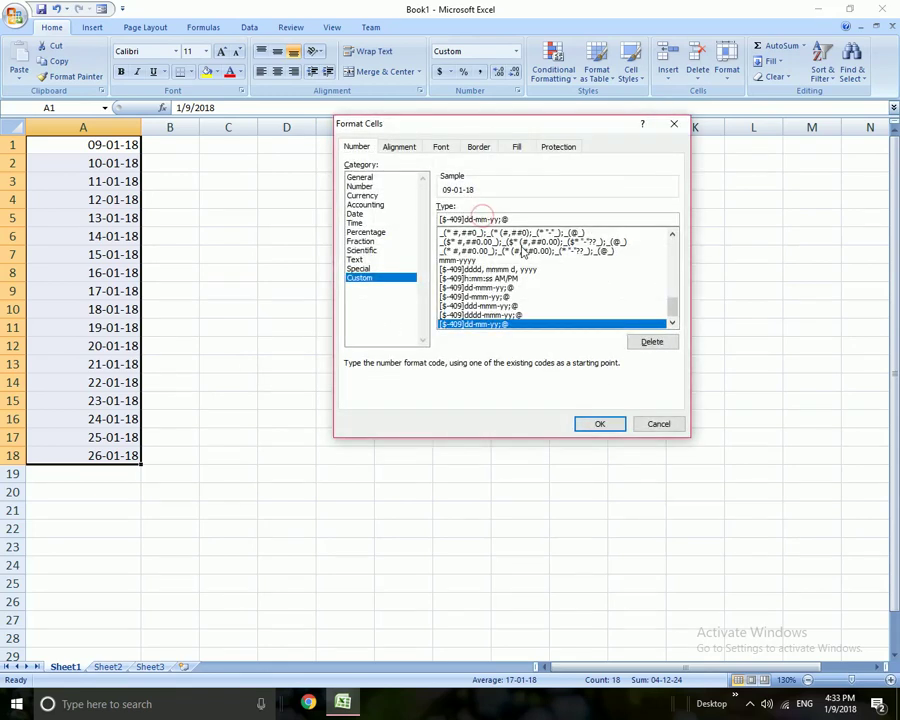
pyautogui.press('BackSpace')
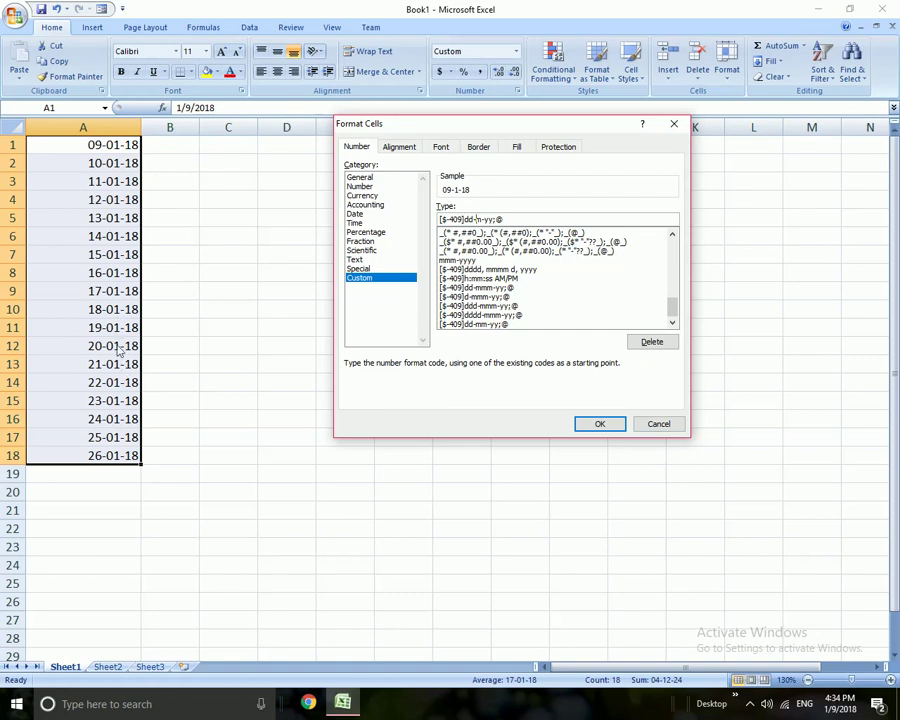
pyautogui.click(600, 423)
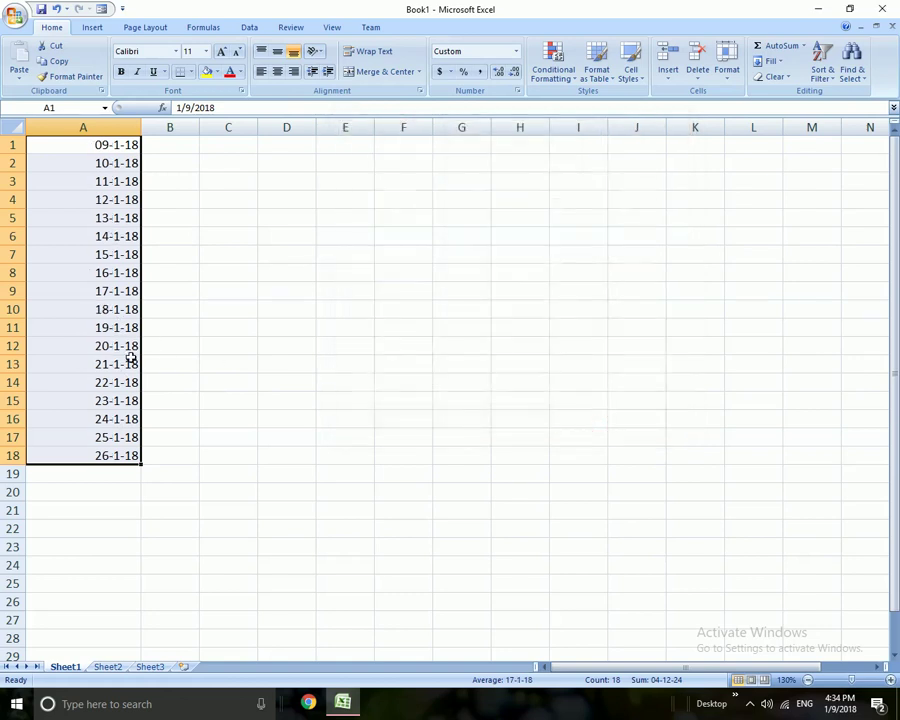
pyautogui.hotkey('ctrl', '1')
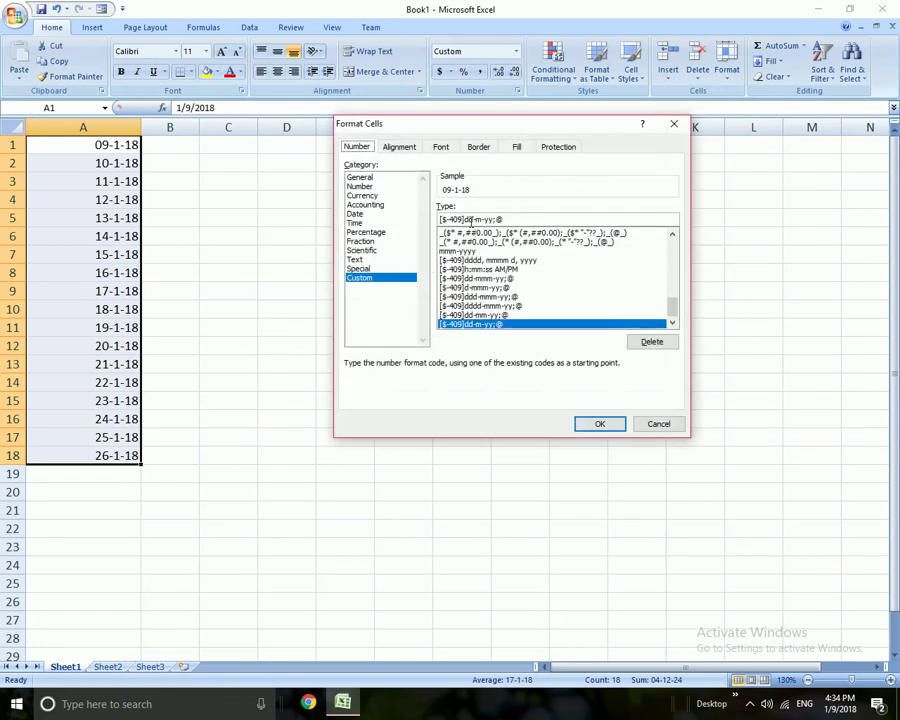
pyautogui.write('m')
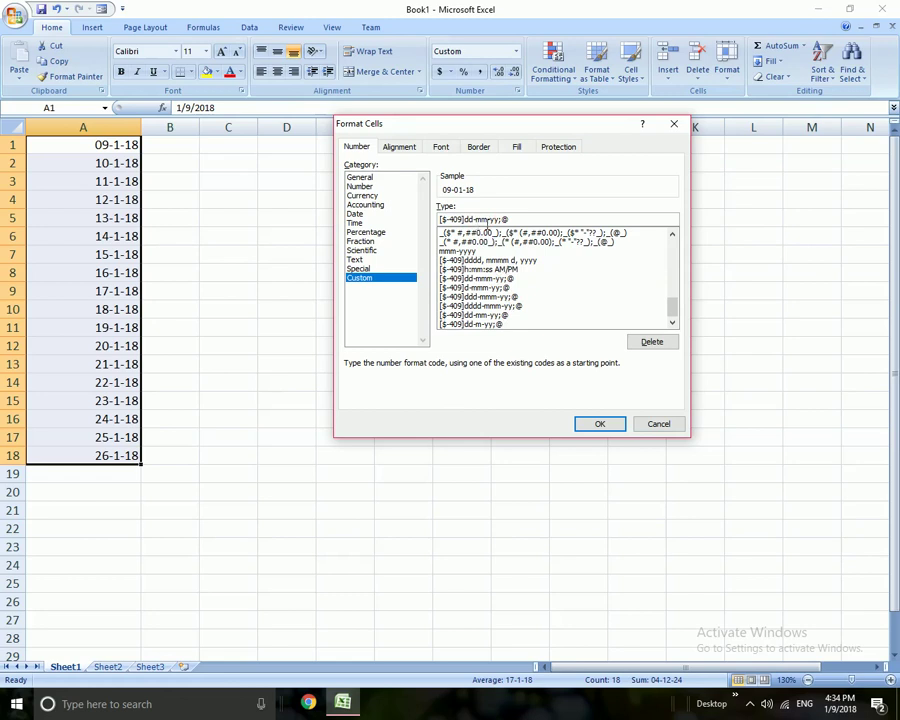
pyautogui.click(604, 425)
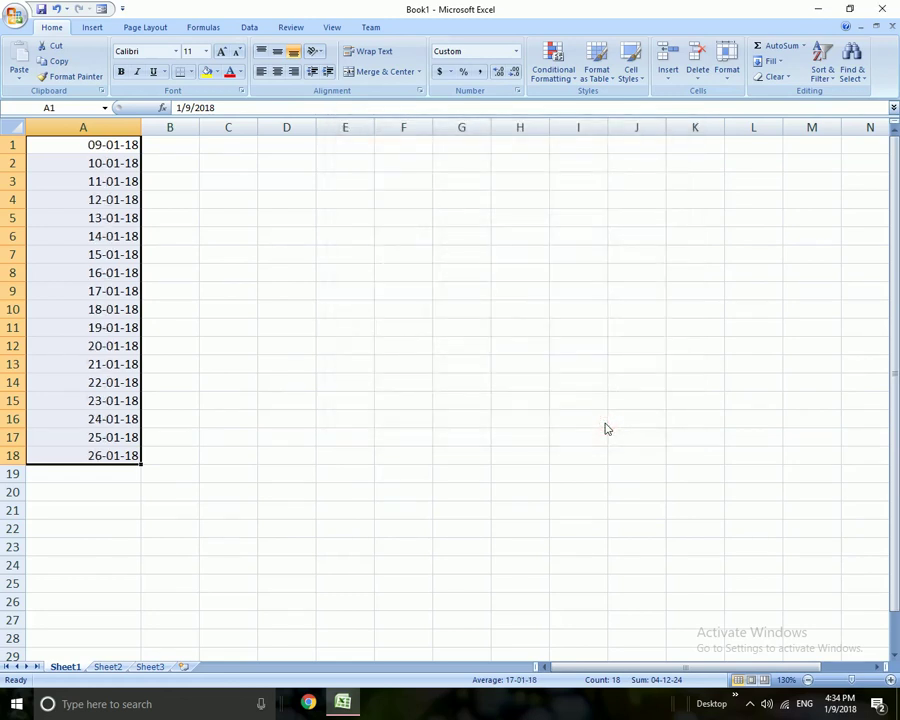
pyautogui.hotkey('ctrl', '1')
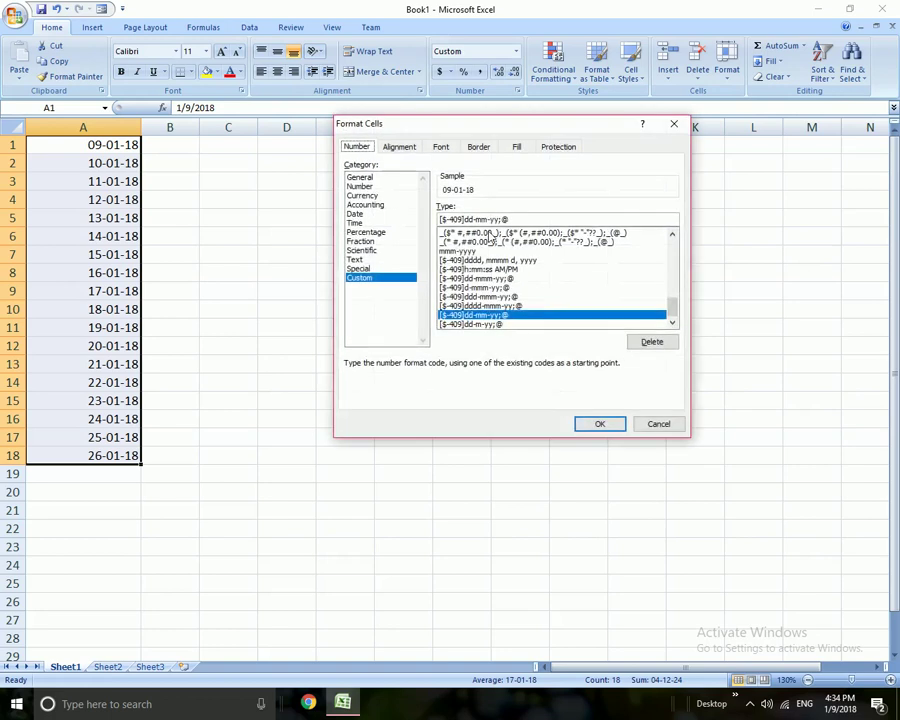
# Lengthen the month code to dd-mmm-yy, then dd-mmmm-yy, showing 09-January-18.
pyautogui.write('m')
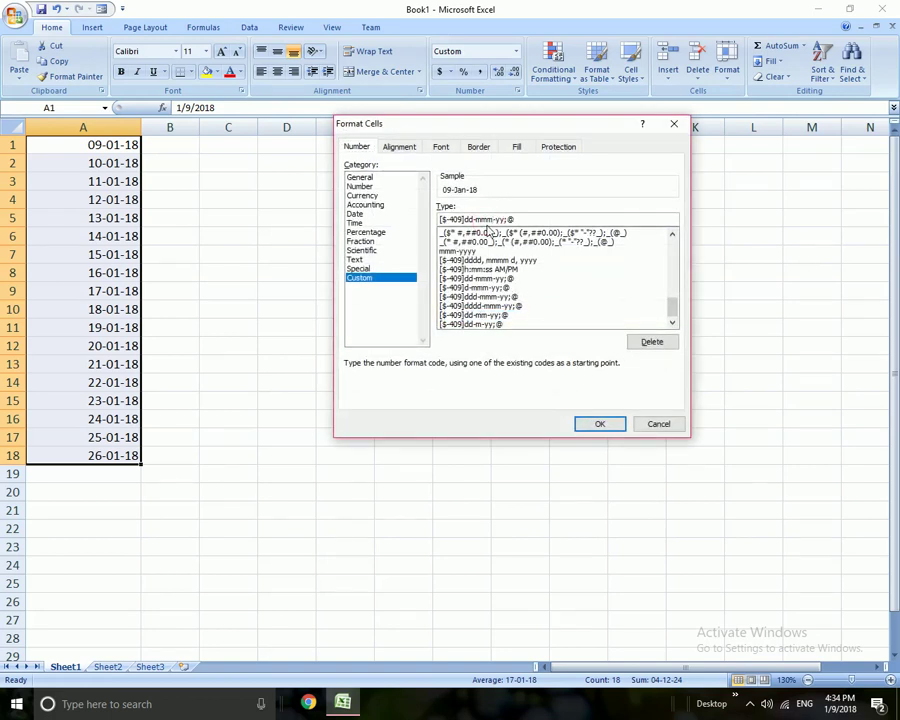
pyautogui.click(603, 423)
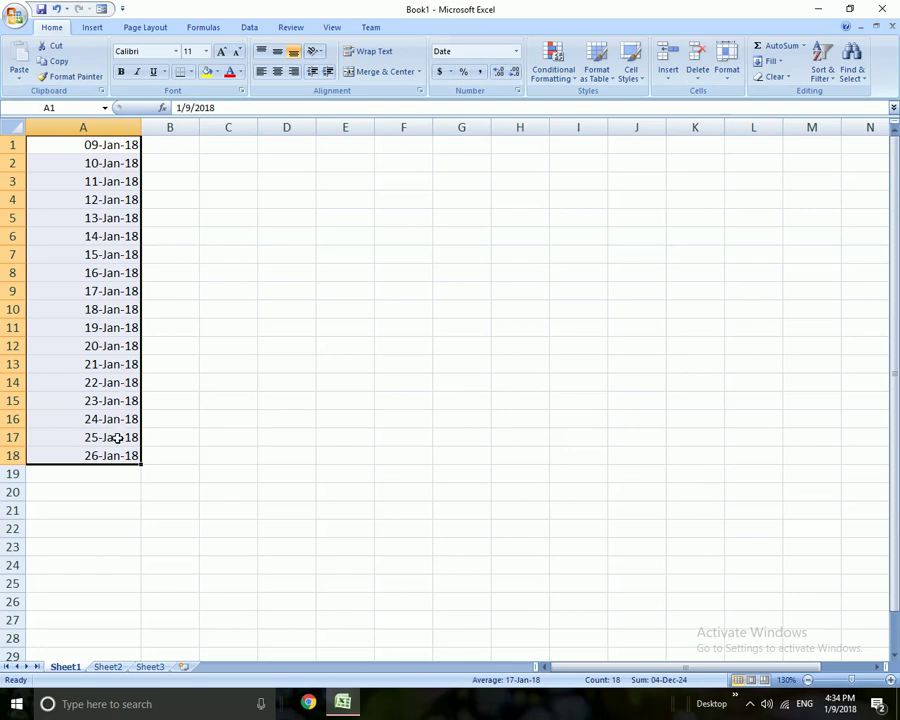
pyautogui.hotkey('ctrl', '1')
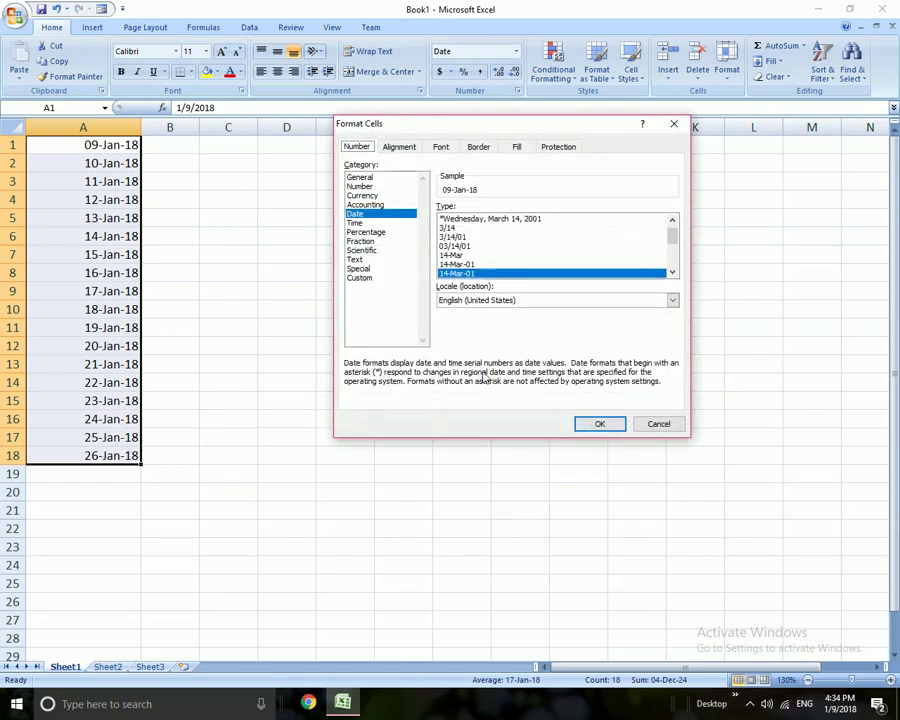
pyautogui.click(366, 278)
pyautogui.click(496, 219)
pyautogui.write('mmmm-yy;@')
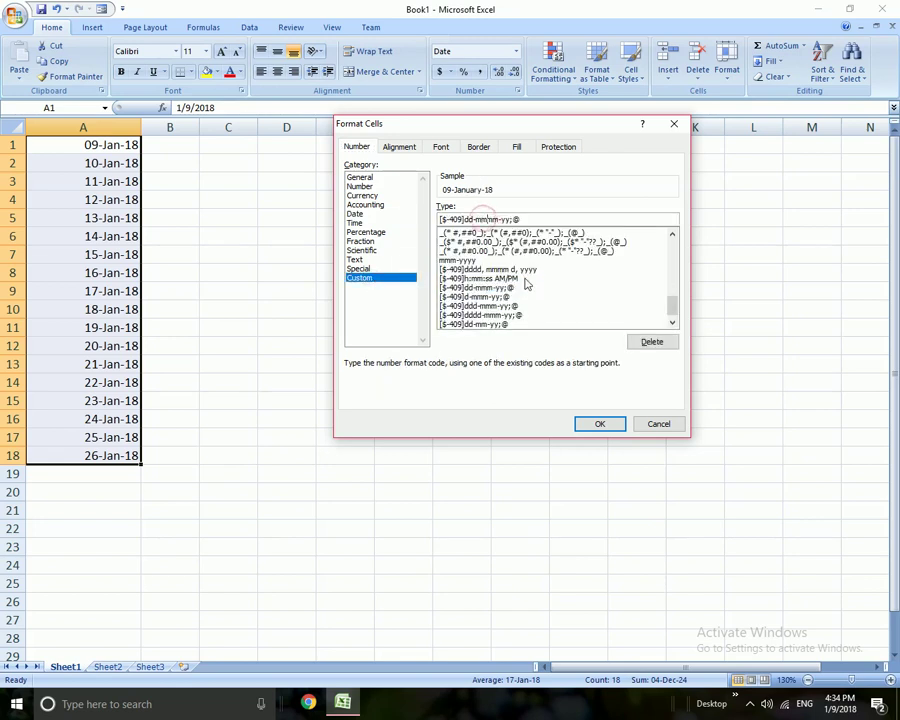
pyautogui.click(597, 423)
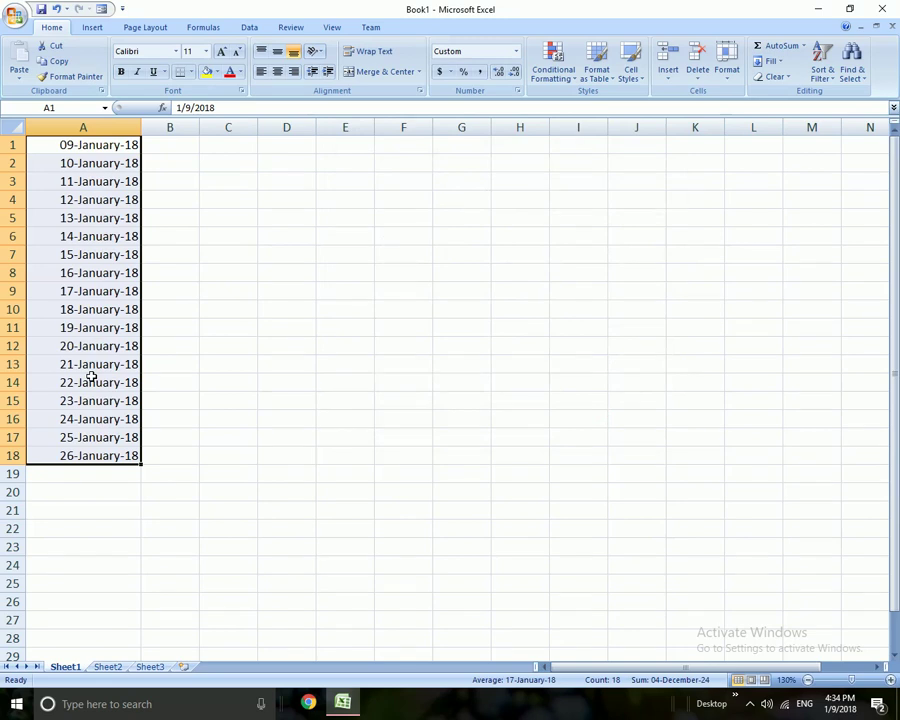
pyautogui.hotkey('ctrl', '1')
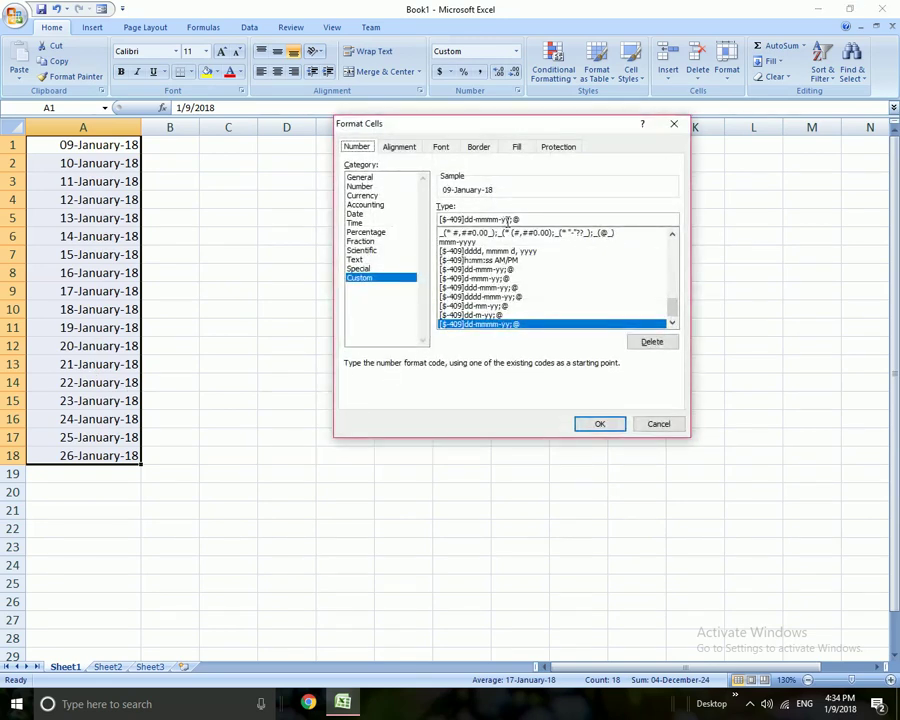
# Change the year code to yyyy for dd-mmmm-yyyy, showing 09-January-2018 through 26-January-2018.
pyautogui.click(508, 219)
pyautogui.press('BackSpace')
pyautogui.press('BackSpace')
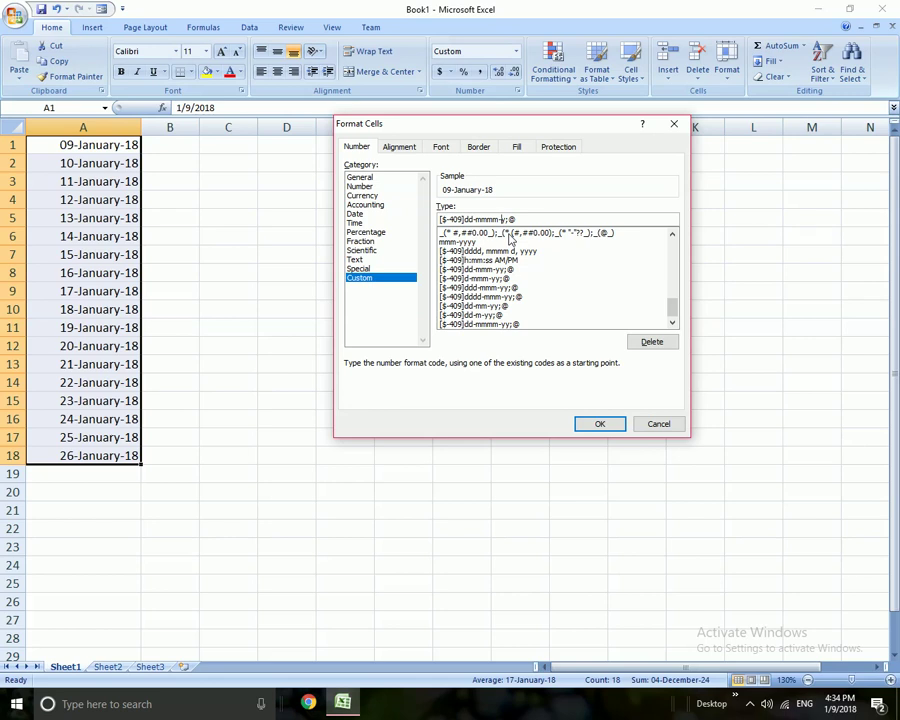
pyautogui.write('yy')
pyautogui.click(599, 424)
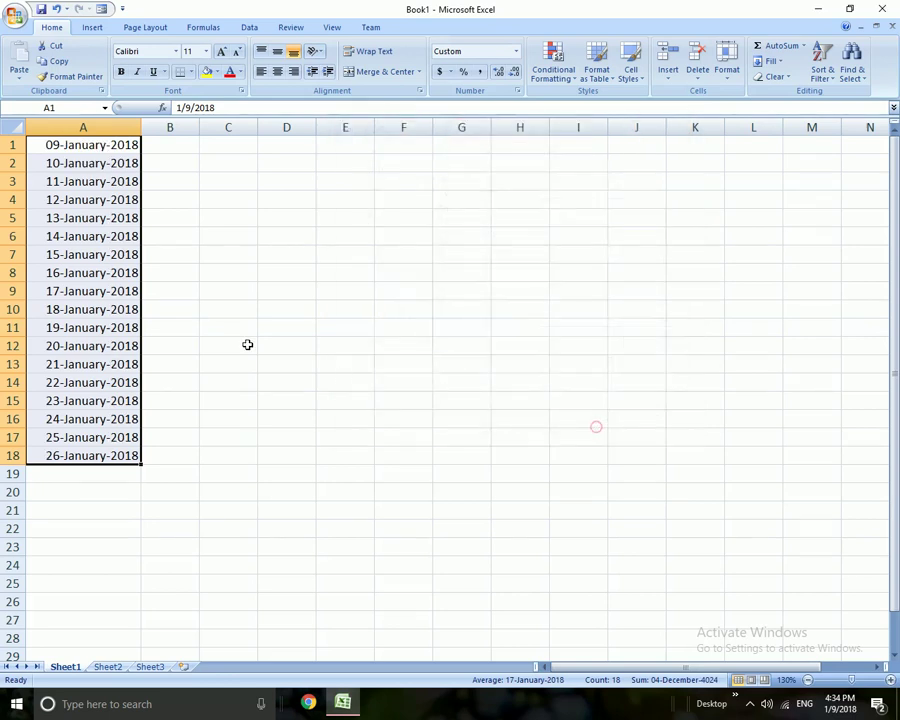